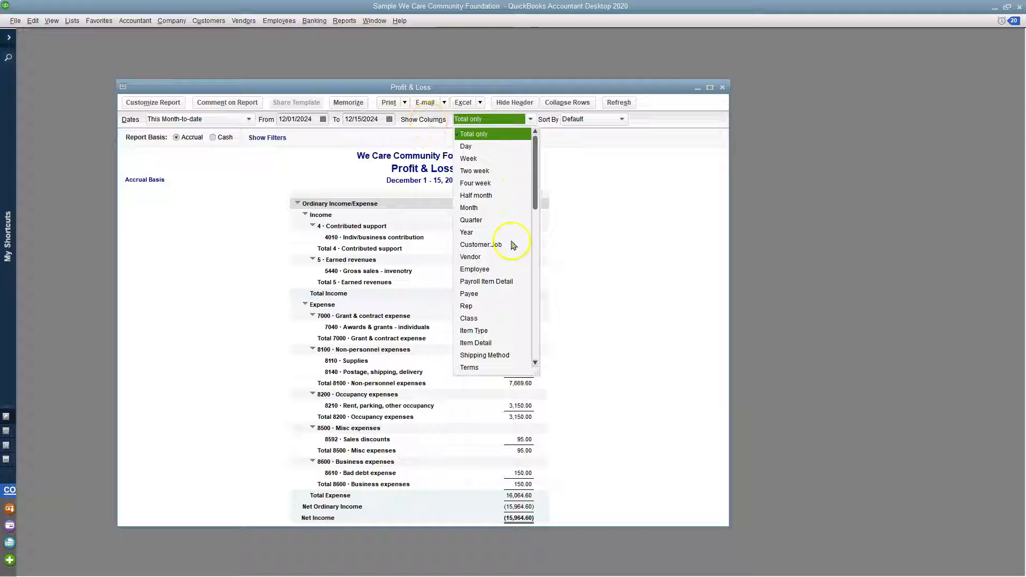
Dismiss the column options of the Profit & Loss report and close the report.
drag(537, 201, 536, 178)
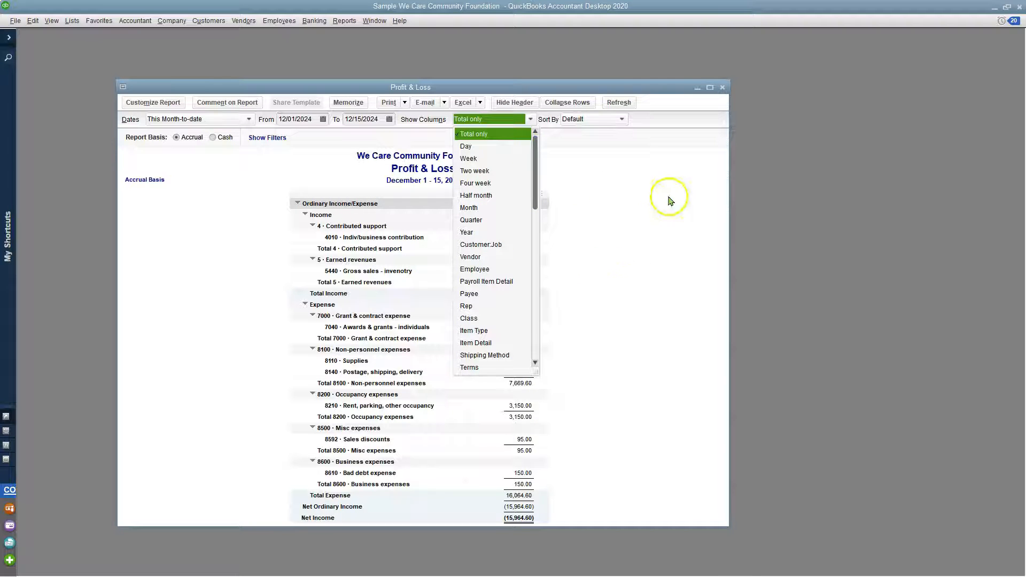
click(682, 172)
click(724, 88)
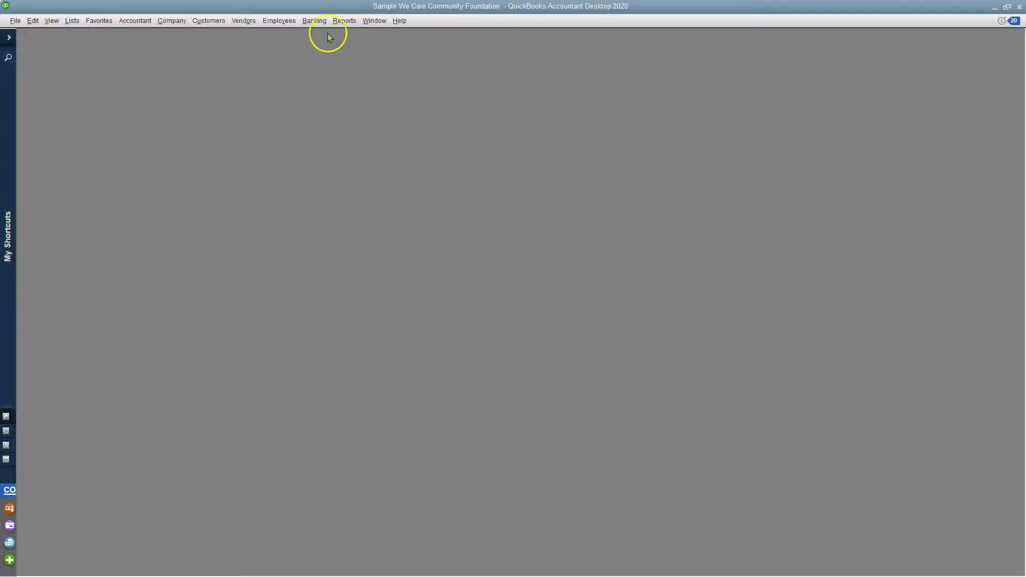
Create a new custom summary report.
click(340, 22)
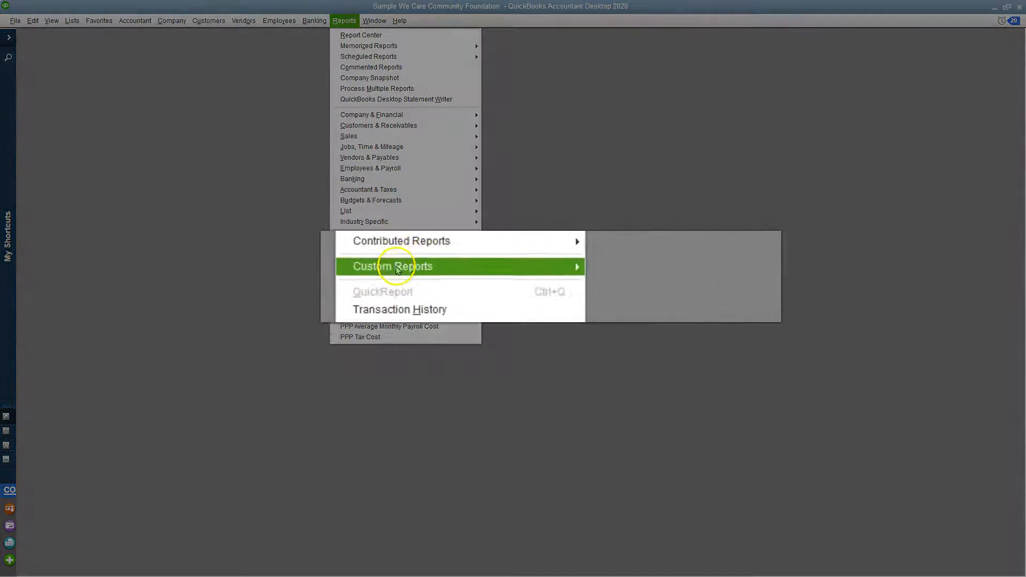
mouse_move(344, 255)
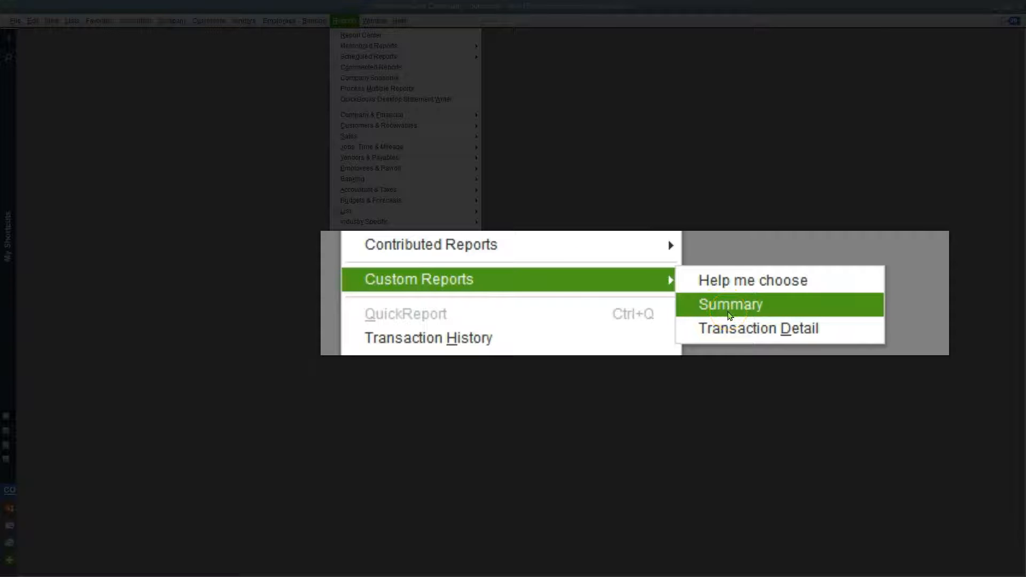
click(737, 341)
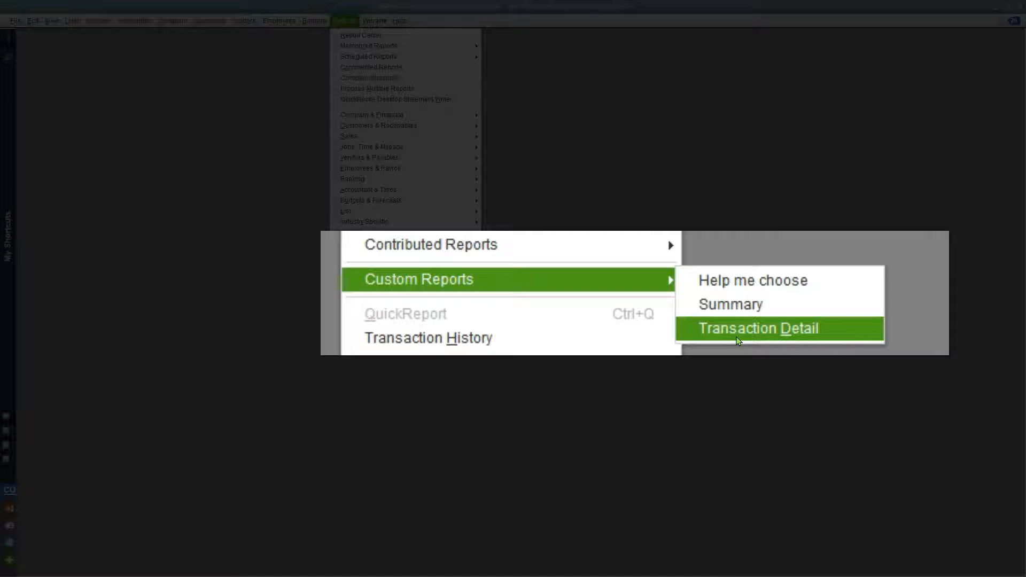
click(740, 316)
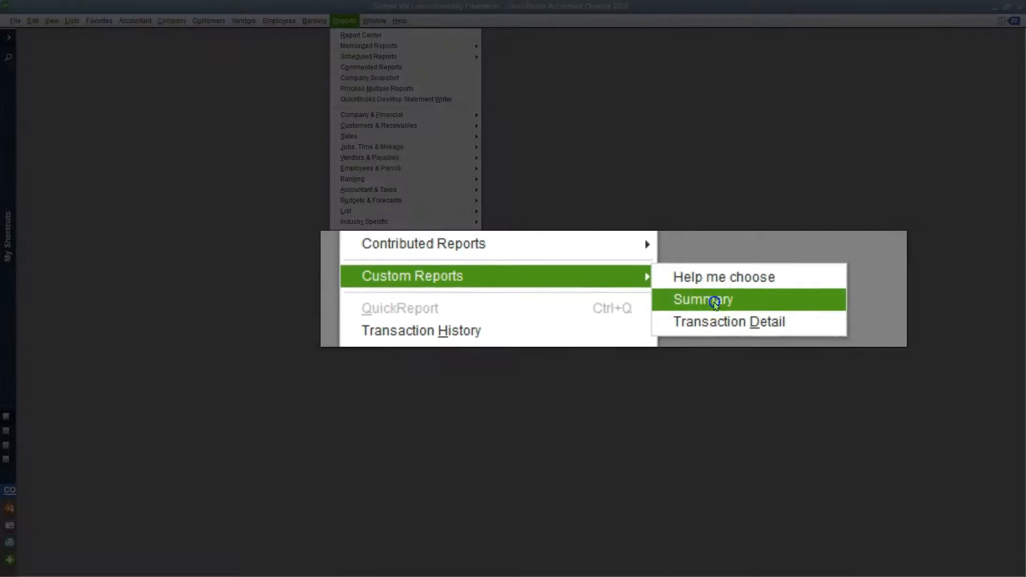
click(742, 308)
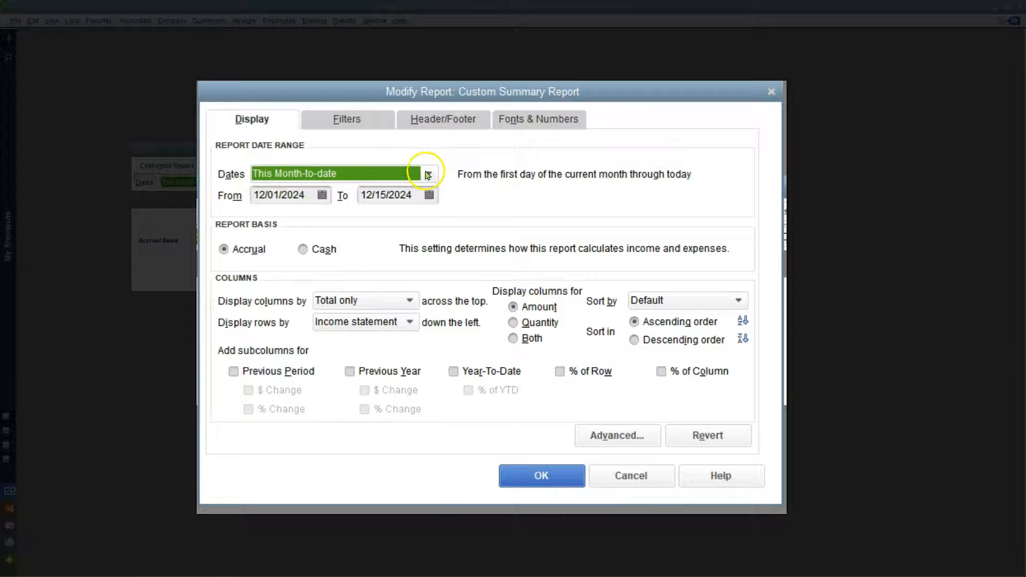
Set the custom summary report's dates to All and display its rows by Class.
click(428, 174)
click(294, 196)
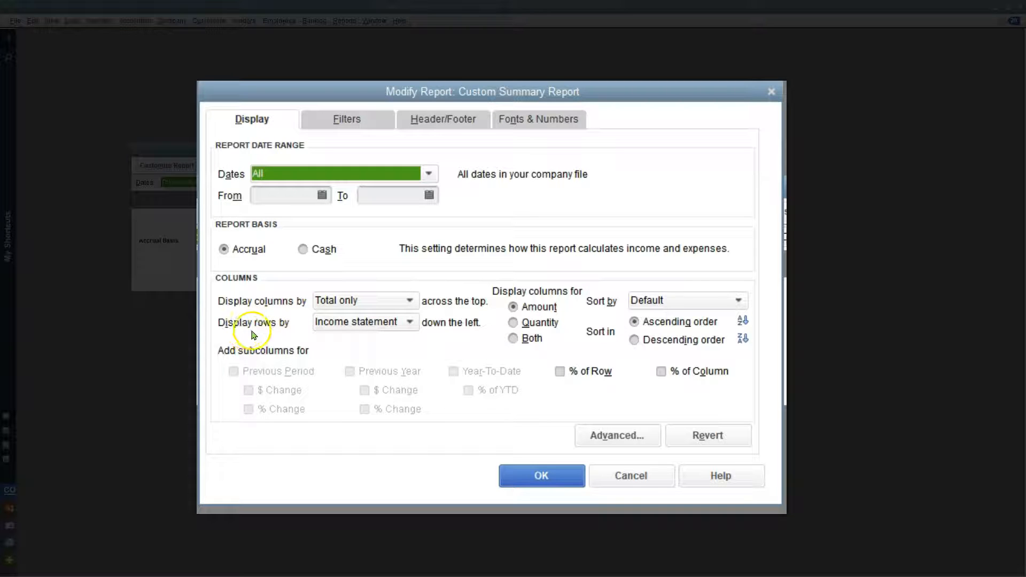
click(382, 323)
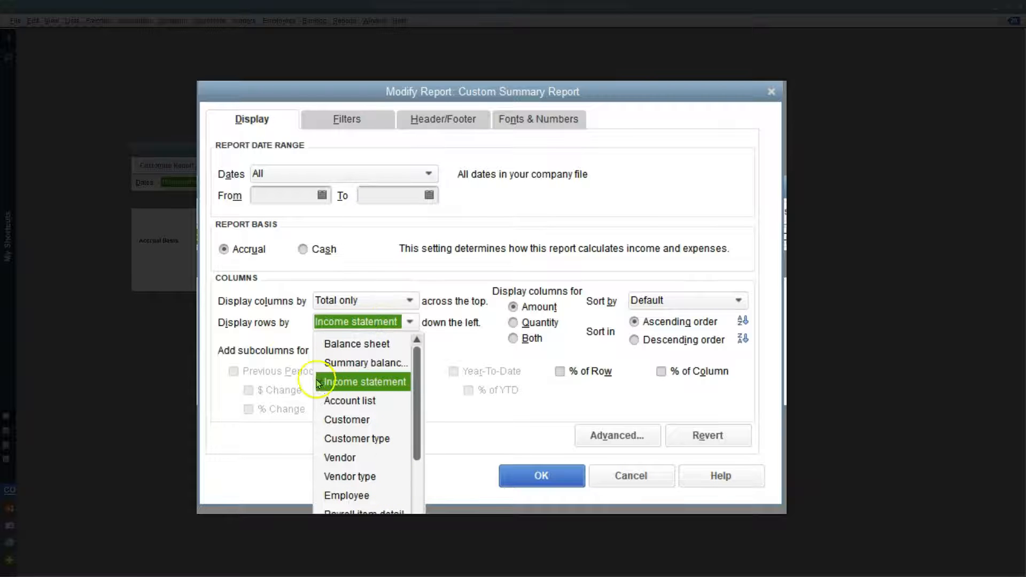
text(cl)
click(299, 415)
Try to display the report's columns by Class as well as its rows, and dismiss the warning.
click(397, 303)
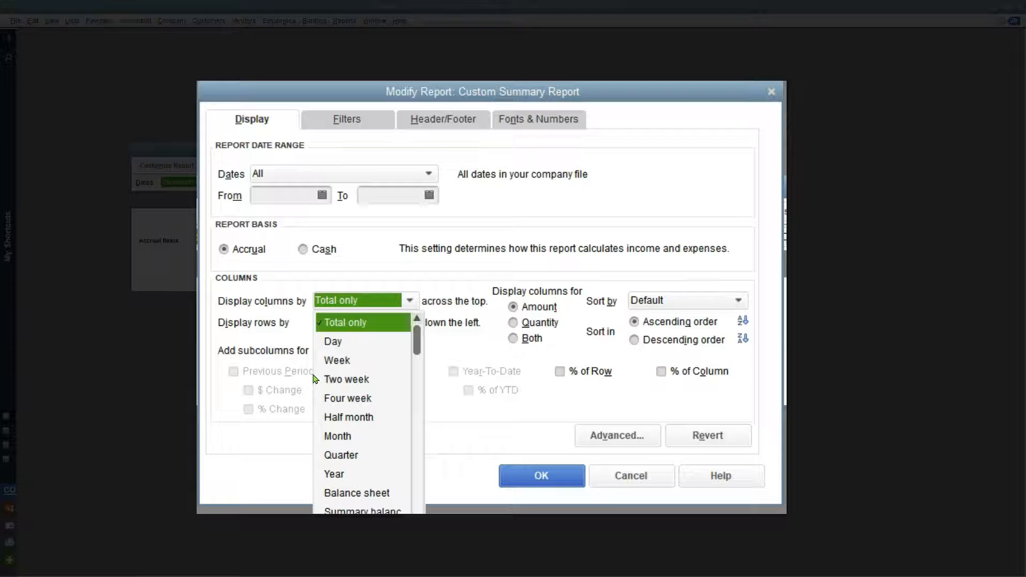
scroll(375, 484, down, 3)
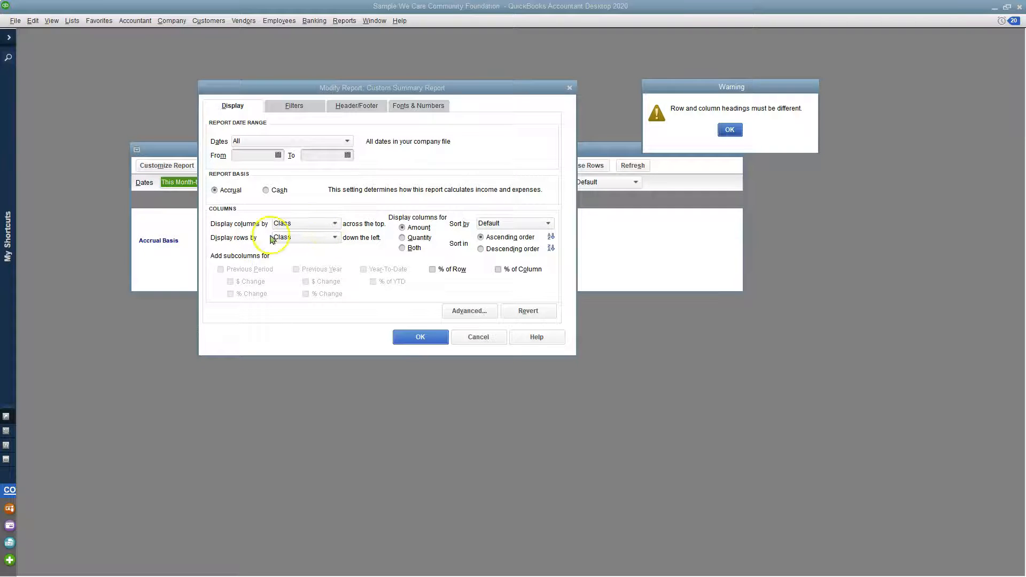
click(730, 130)
Switch the report's column display to Income statement, keeping the rows by Class.
click(303, 223)
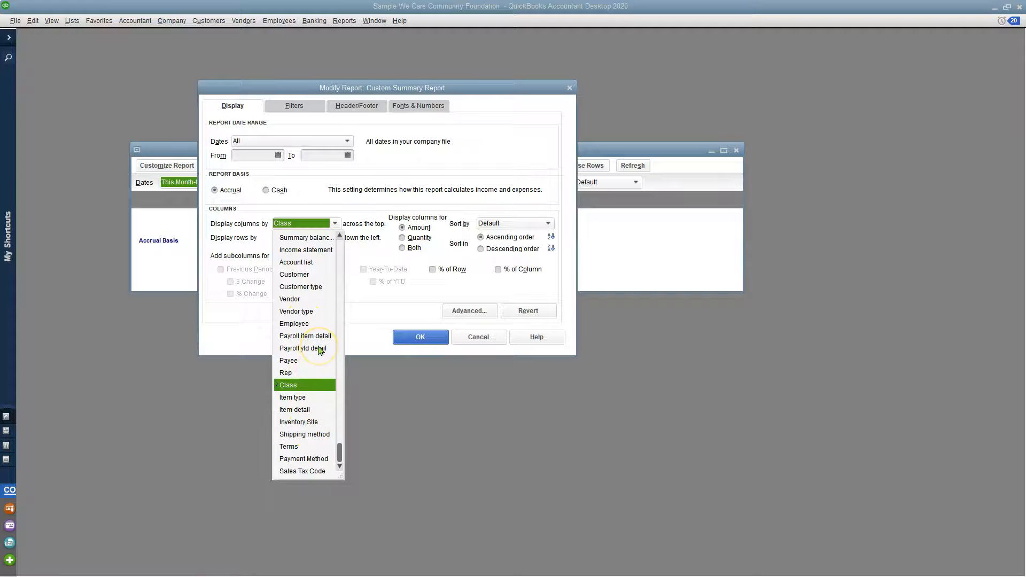
scroll(319, 350, up, 2)
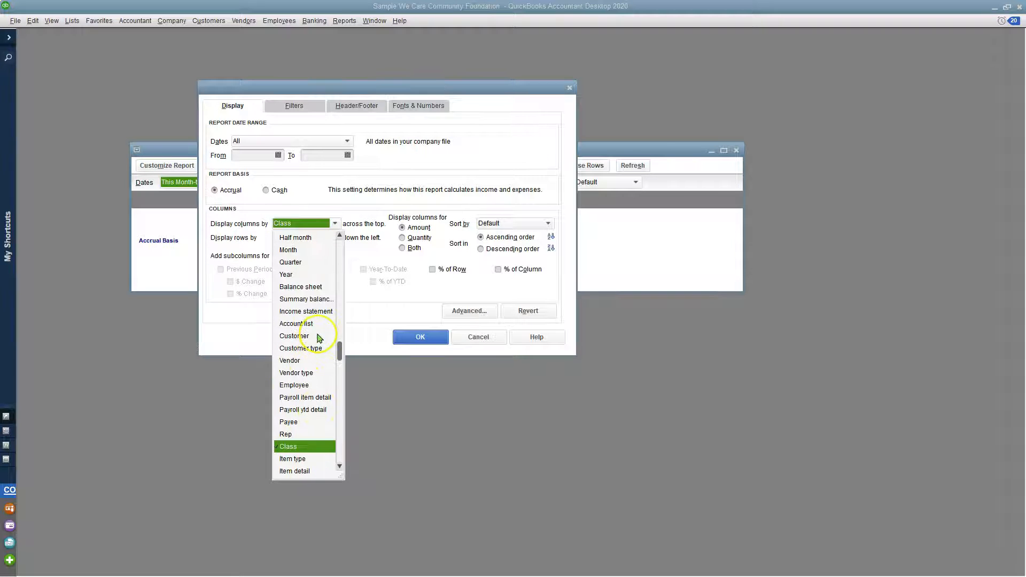
click(311, 313)
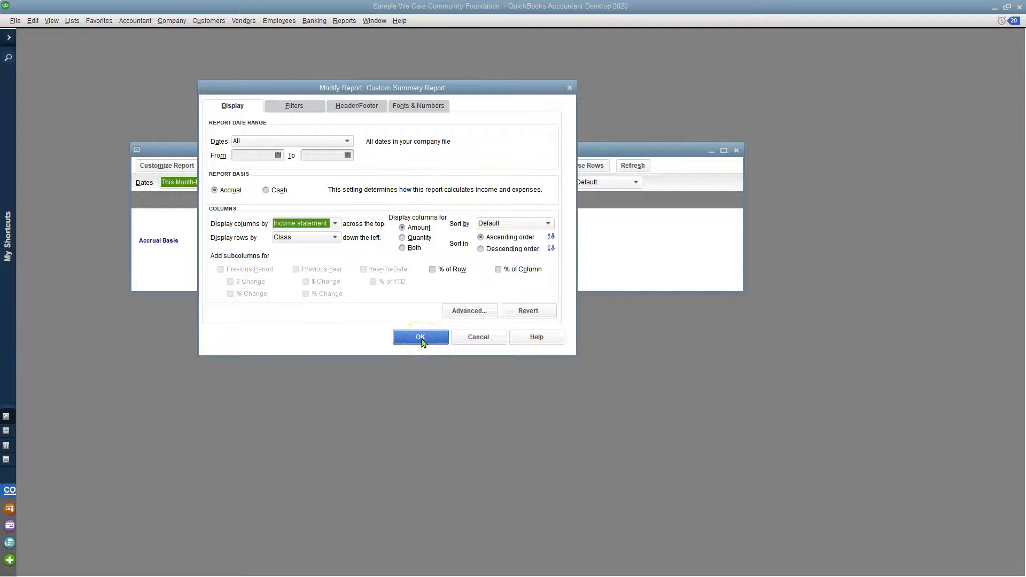
Set the column display to Total only and generate the custom summary report.
click(336, 224)
scroll(313, 397, up, 2)
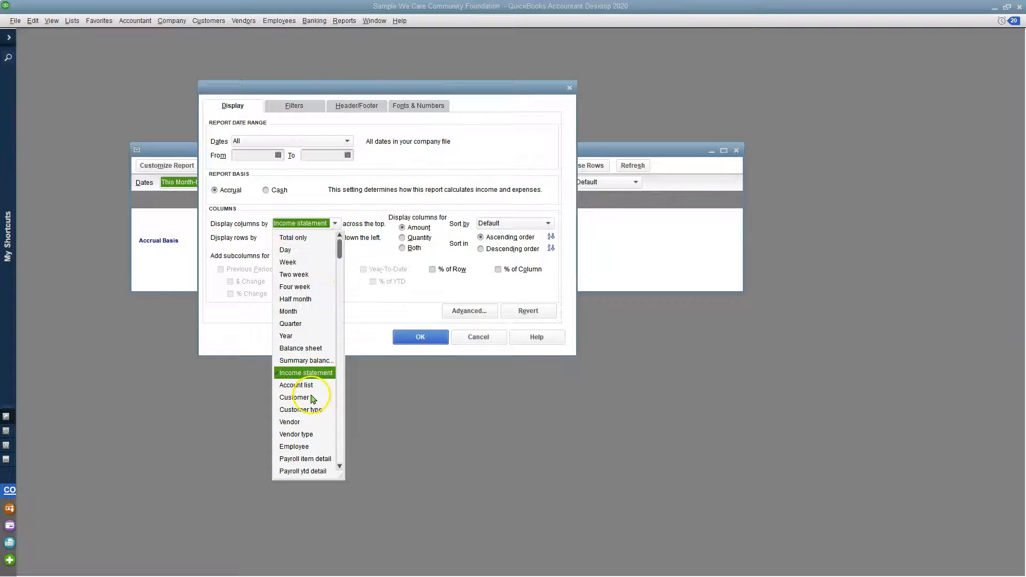
click(294, 238)
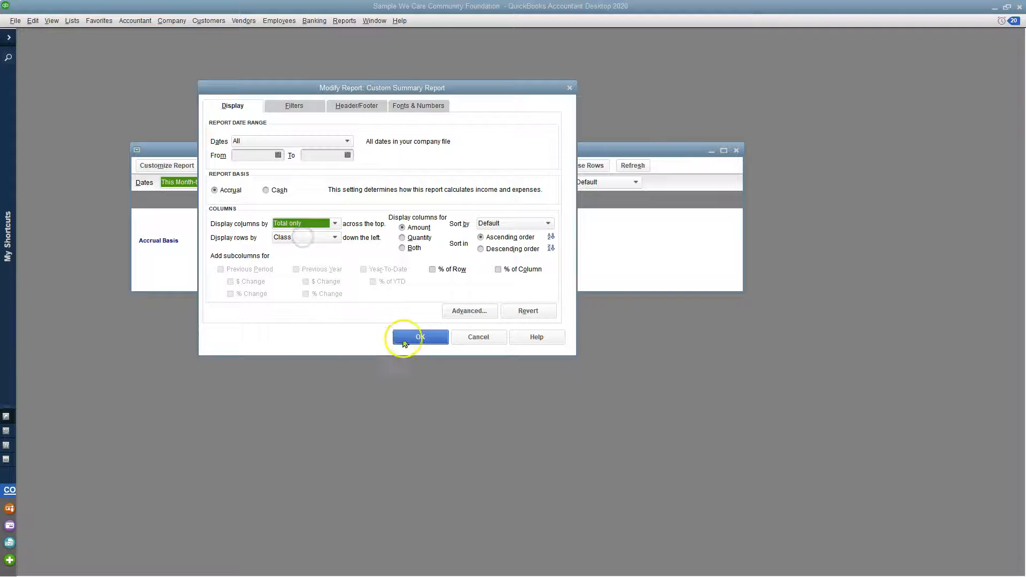
click(420, 337)
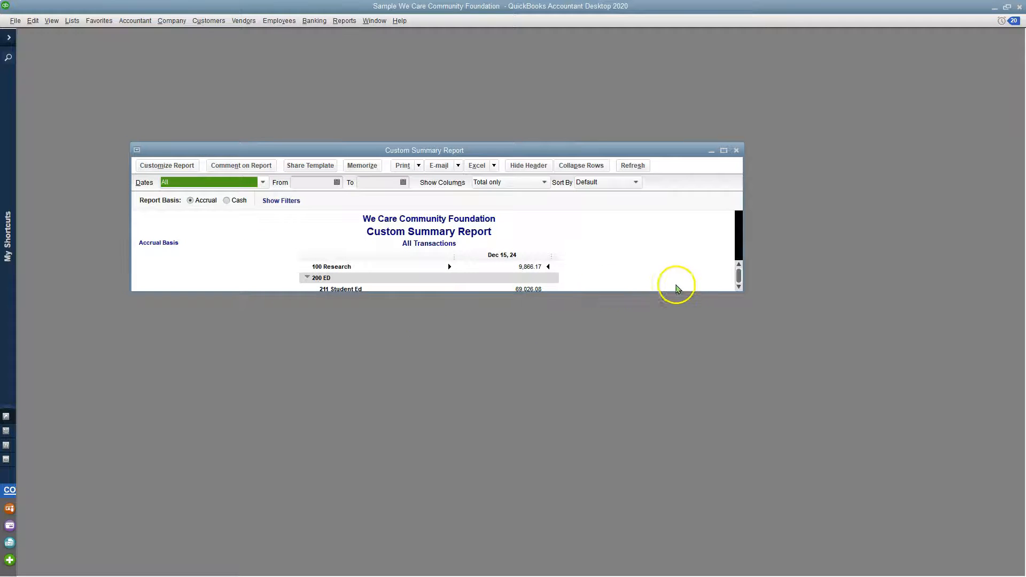
Move and enlarge the report window to fit all class rows, and show the report's filters.
drag(660, 292, 663, 443)
drag(592, 155, 584, 68)
drag(736, 362, 799, 530)
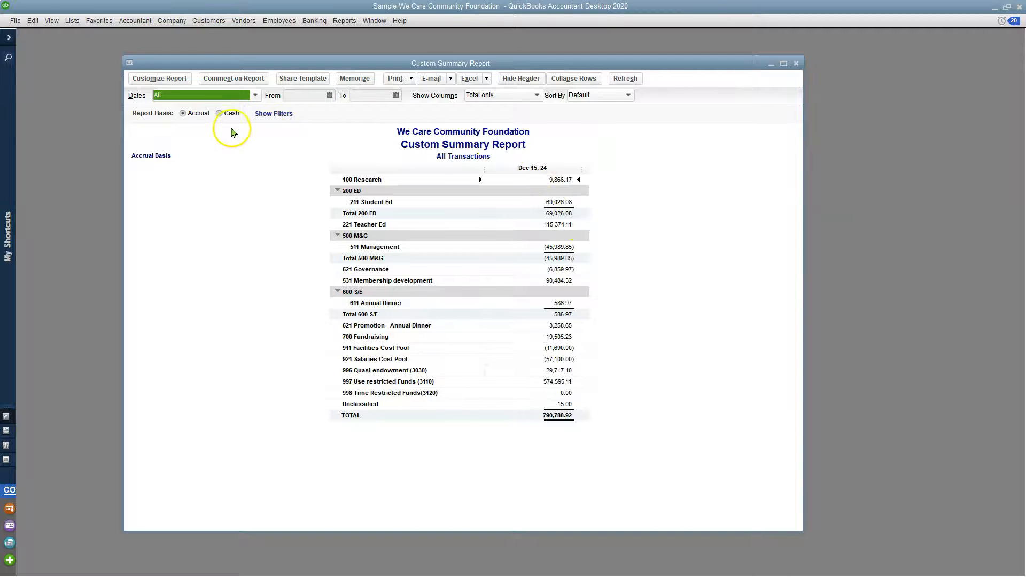
click(275, 114)
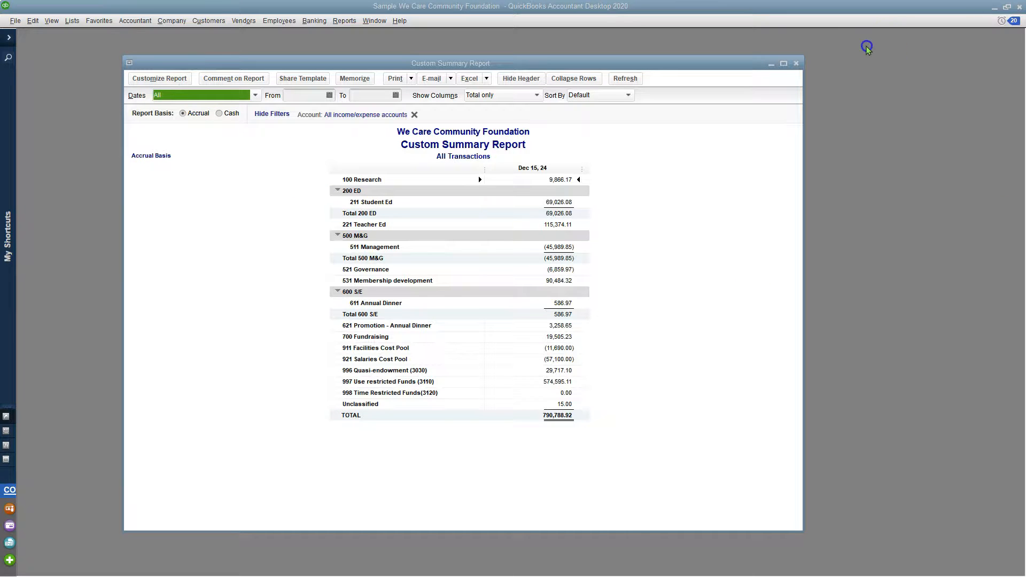
Customize the report's columns, selecting Income statement, replacing it with Summary balance sheet, and applying the change.
drag(1025, 16, 484, 71)
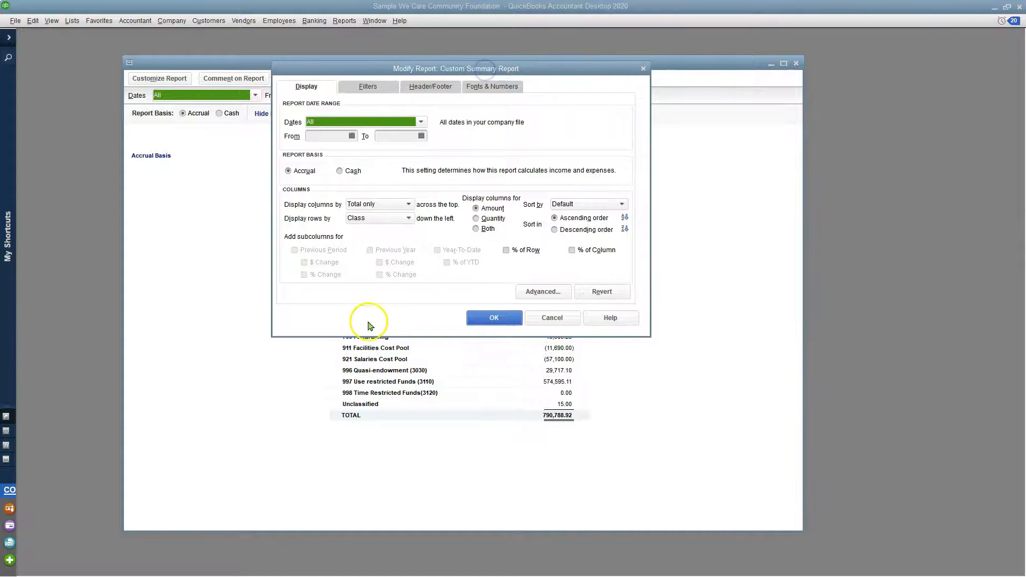
click(377, 205)
click(390, 354)
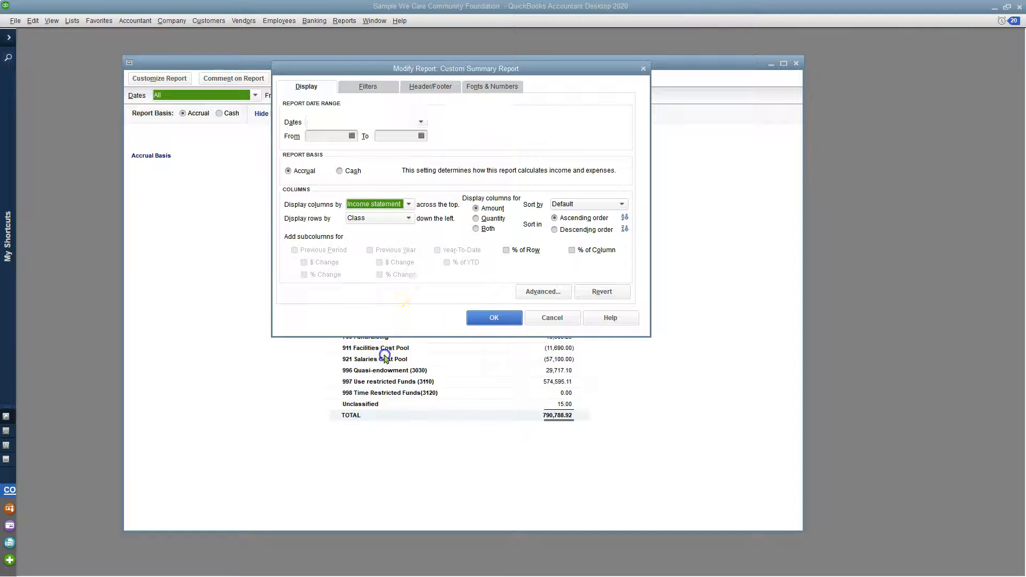
click(409, 204)
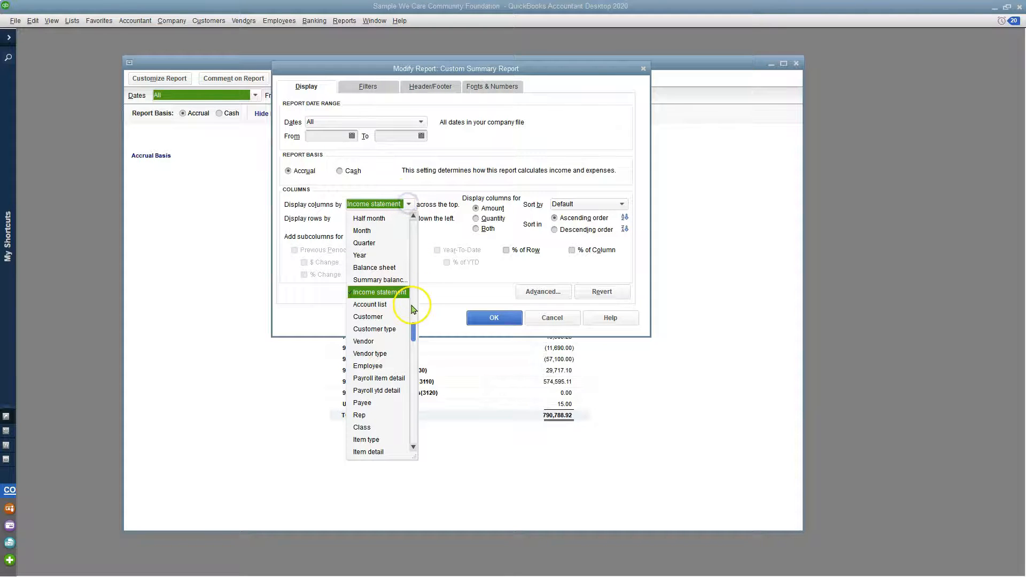
click(393, 281)
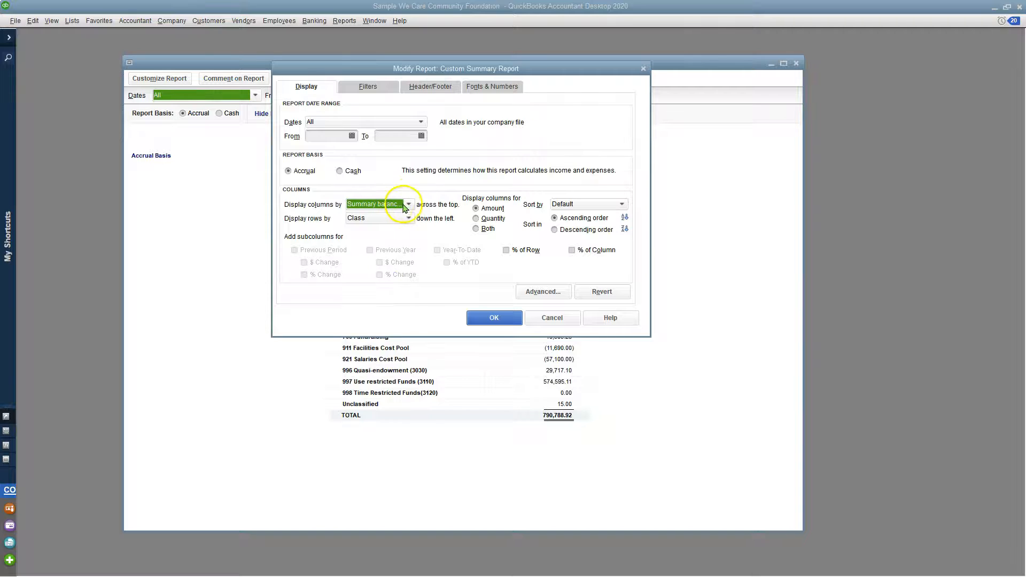
click(488, 318)
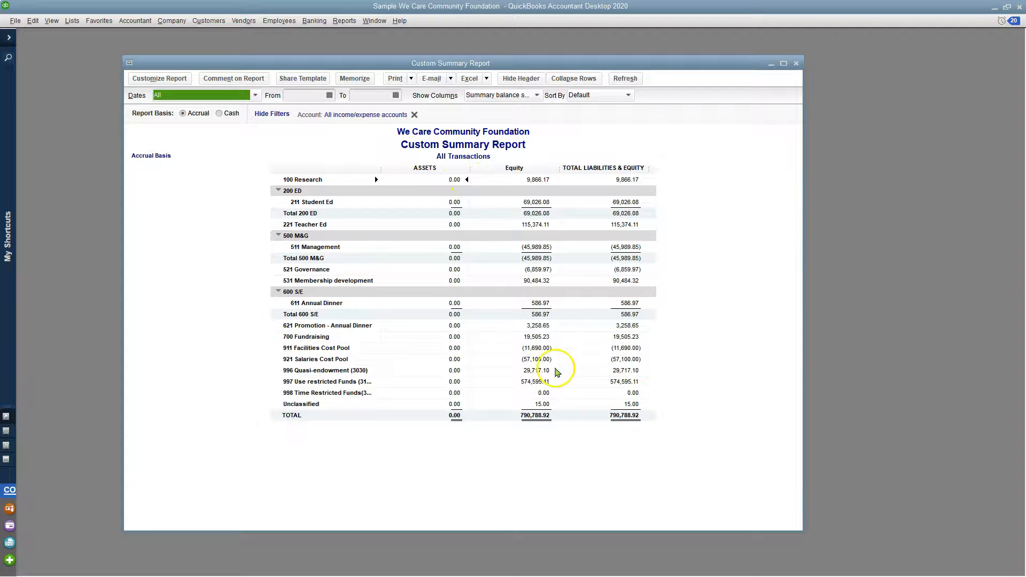
Change the report's shown columns to Income statement and look across the account columns.
click(505, 96)
click(500, 196)
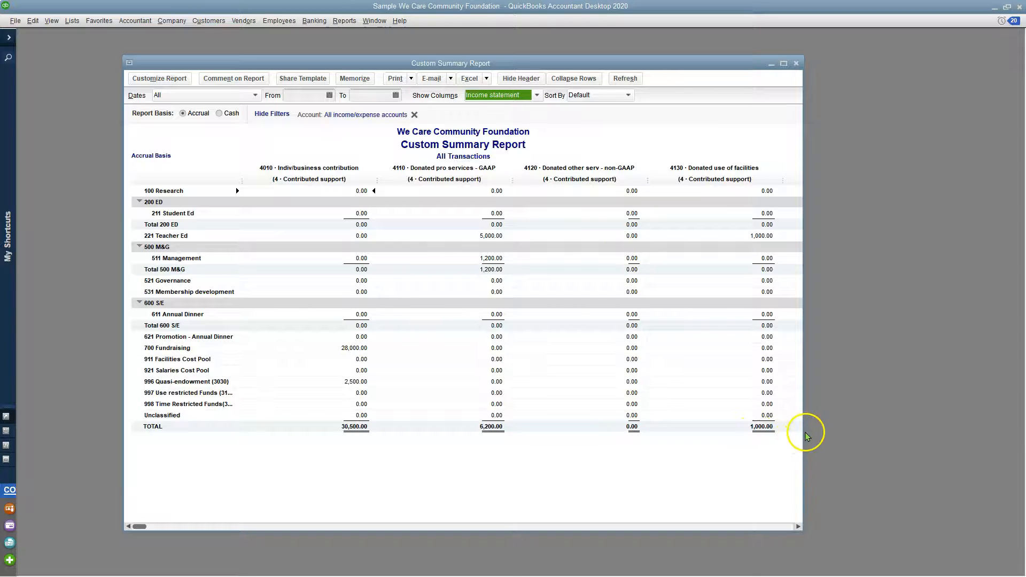
drag(140, 527, 22, 523)
Create a second custom summary report and move its modification dialog clear of the report behind it.
click(339, 22)
mouse_move(417, 115)
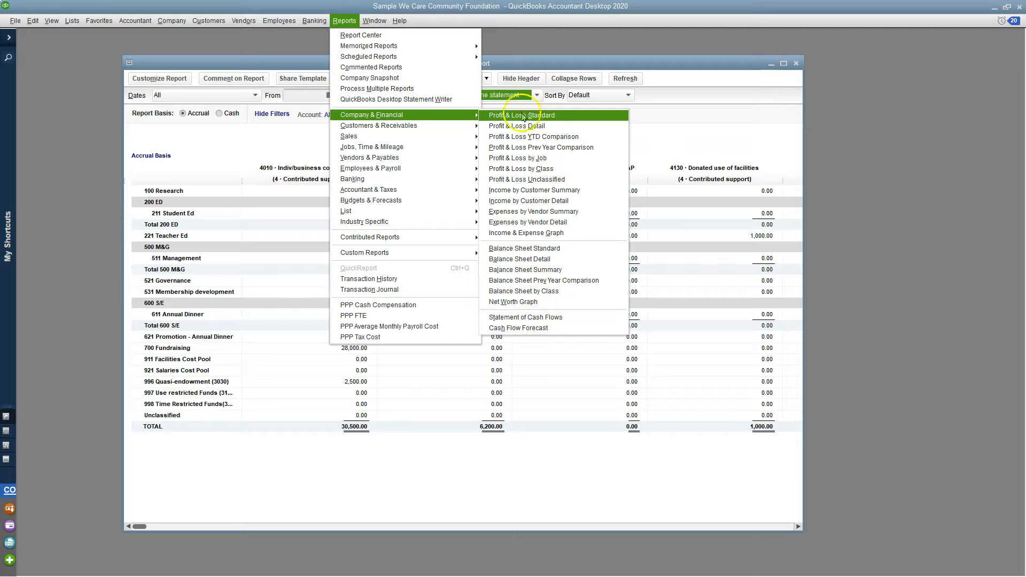
mouse_move(373, 258)
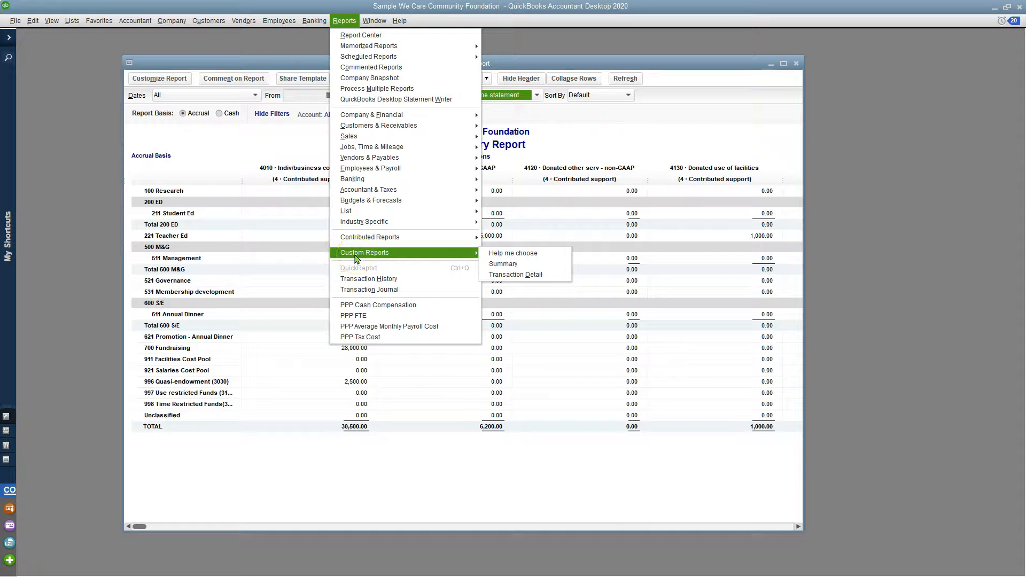
click(527, 269)
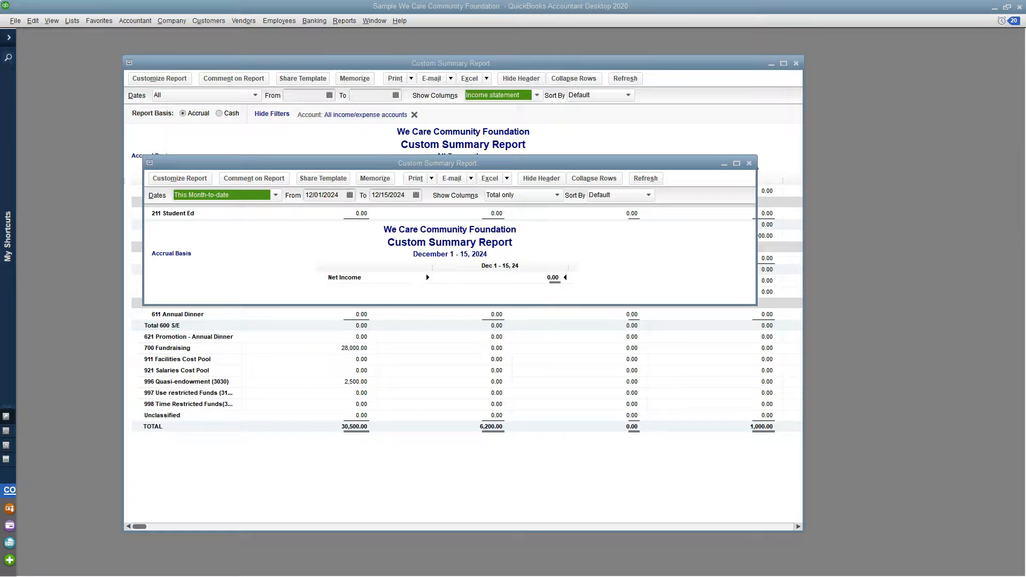
drag(1025, 22, 417, 86)
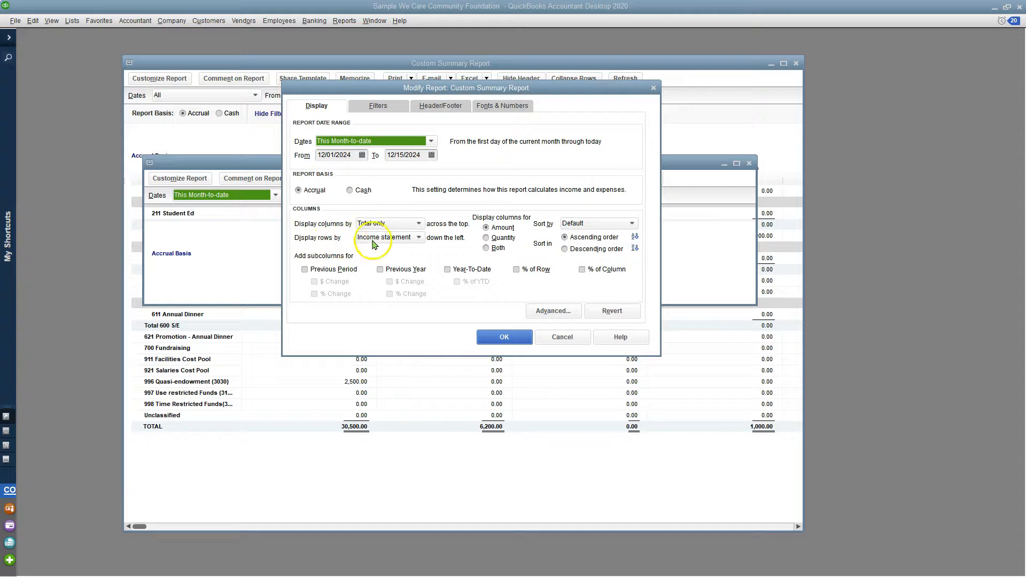
Look through the available options for displaying the new report's rows.
click(392, 239)
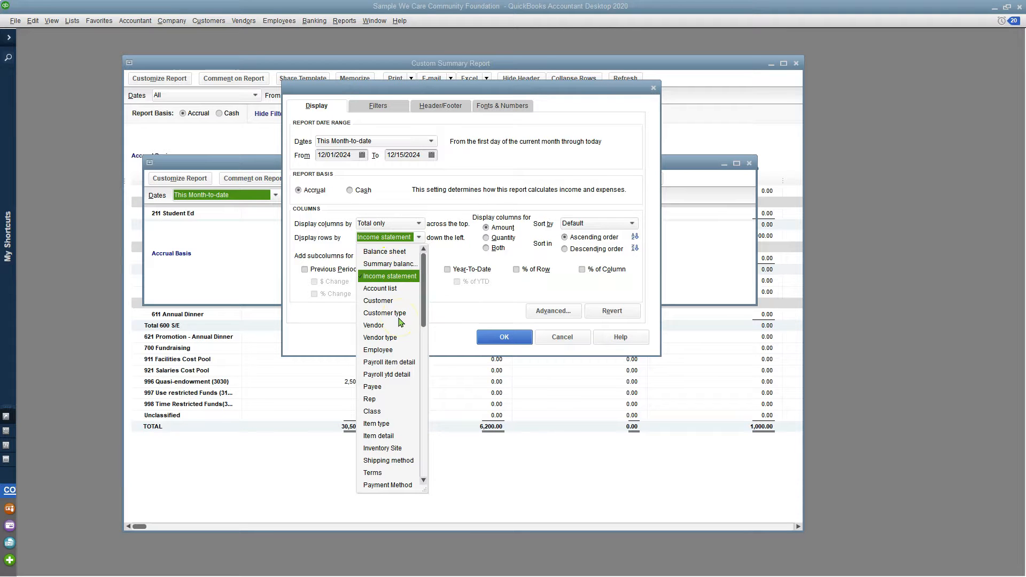
scroll(400, 322, down, 1)
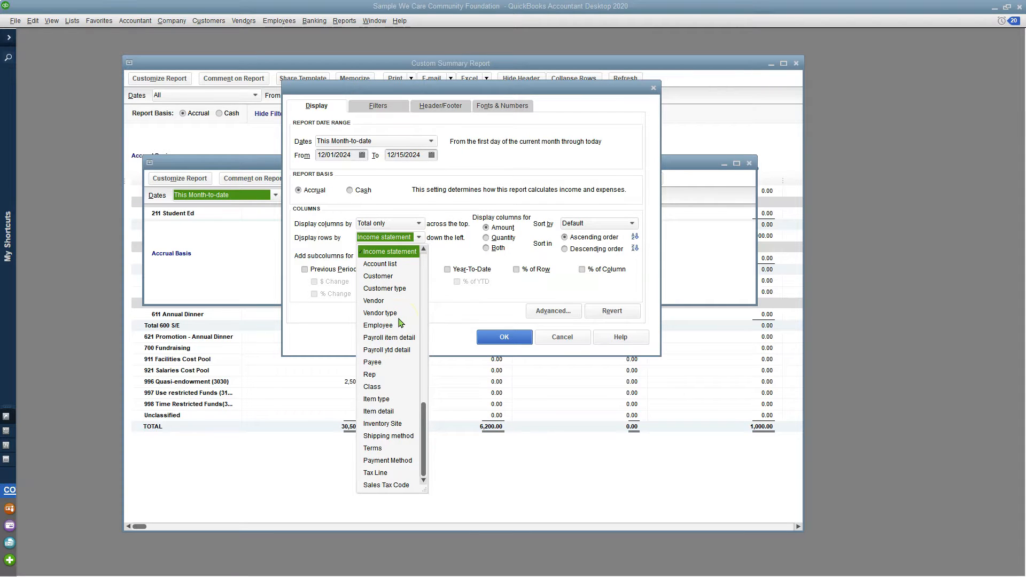